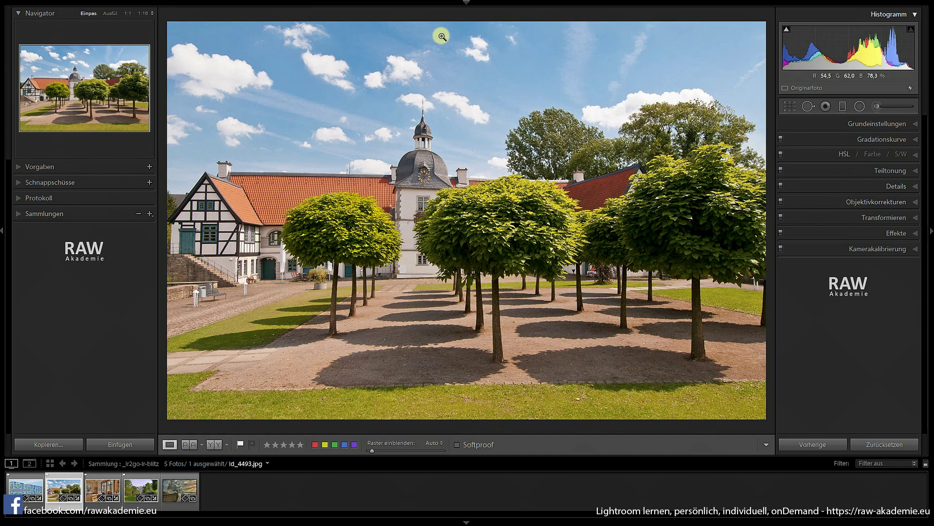
Restore the identity plate and module header, then collapse and re-expand the Histogram panel.
click(467, 6)
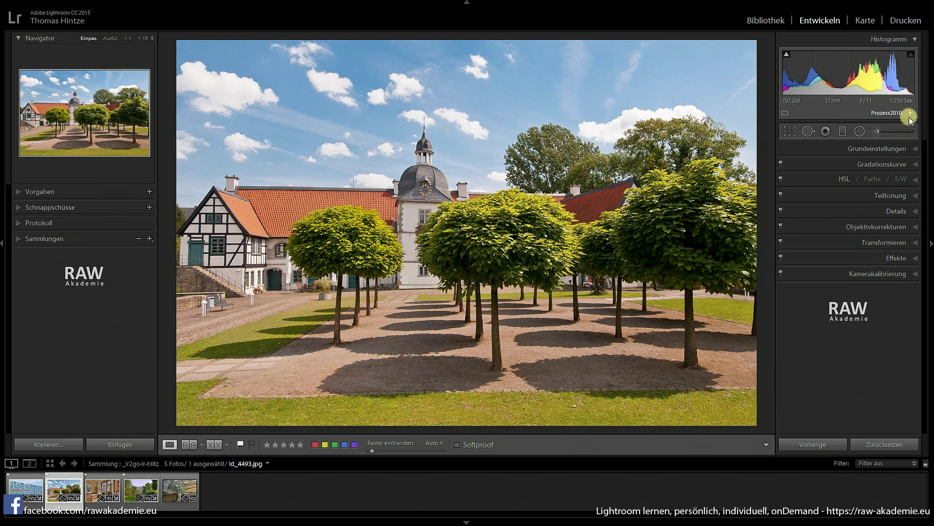
click(915, 40)
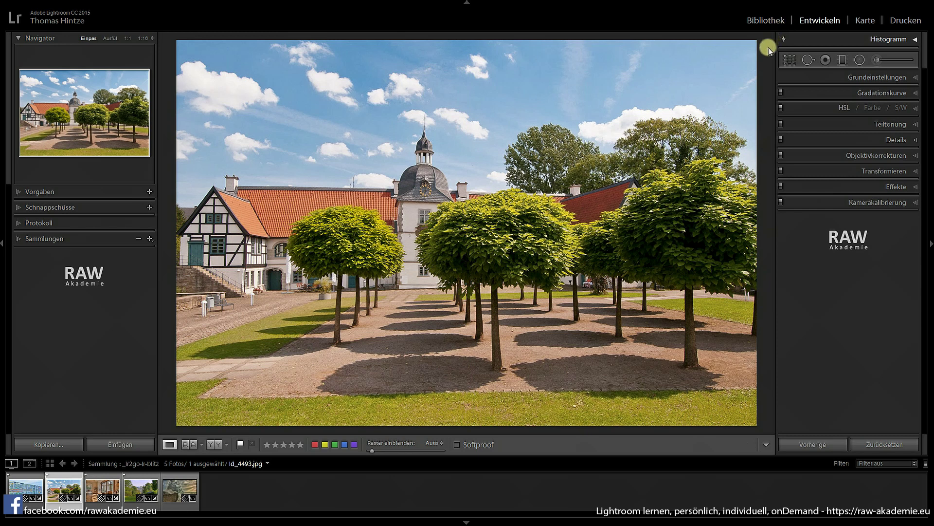
click(916, 41)
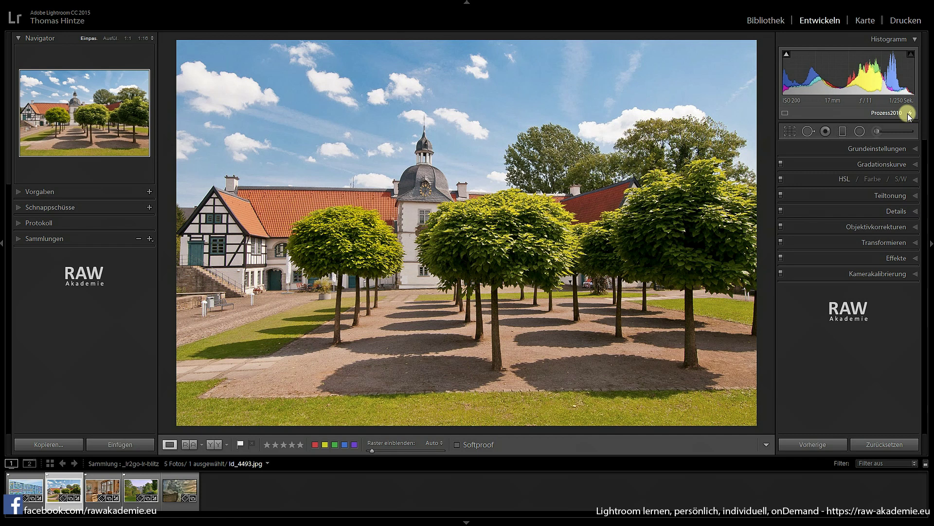
click(908, 114)
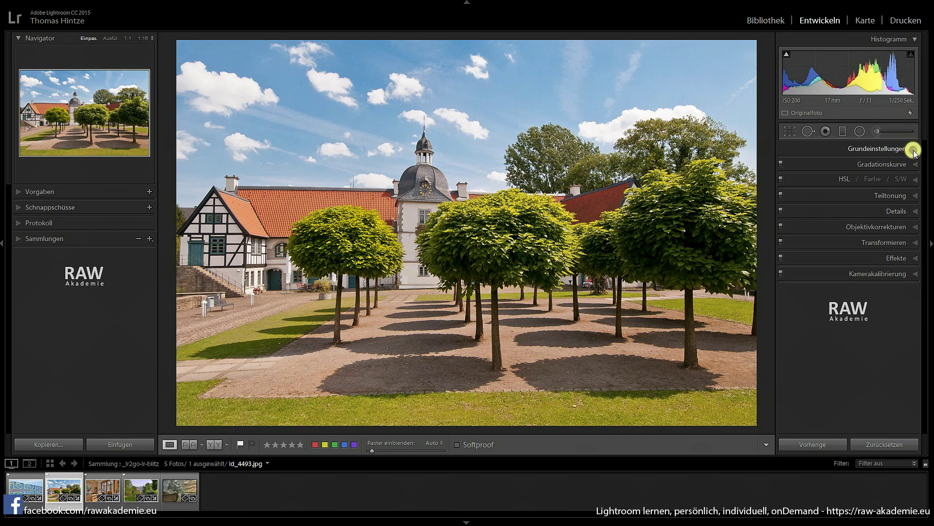
click(913, 150)
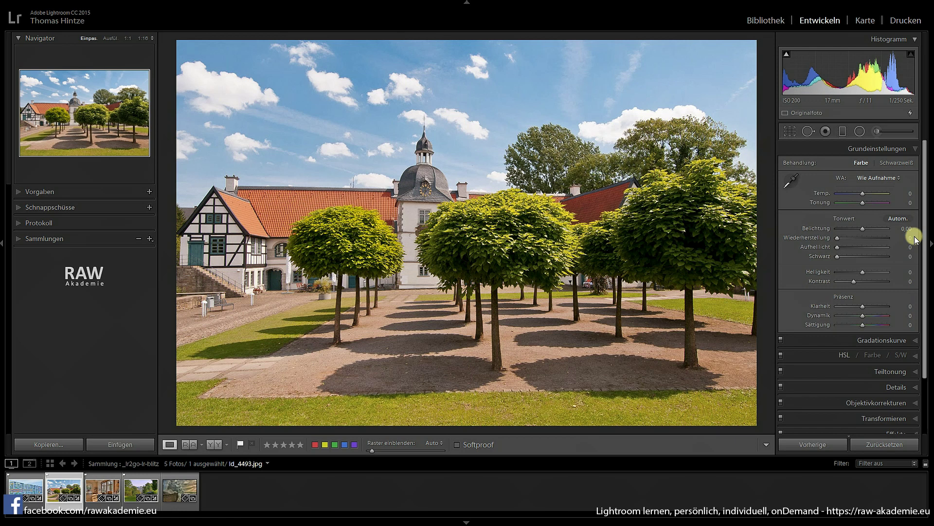
click(916, 149)
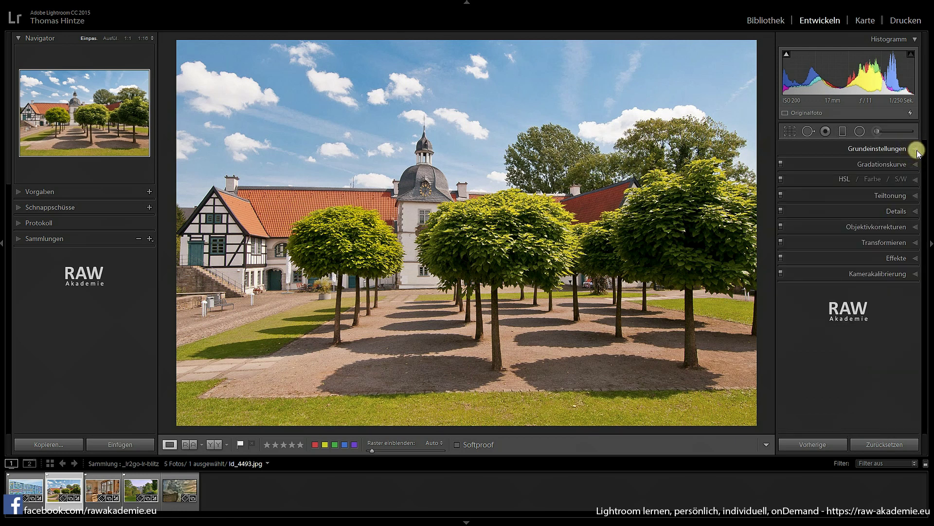
click(917, 149)
click(909, 113)
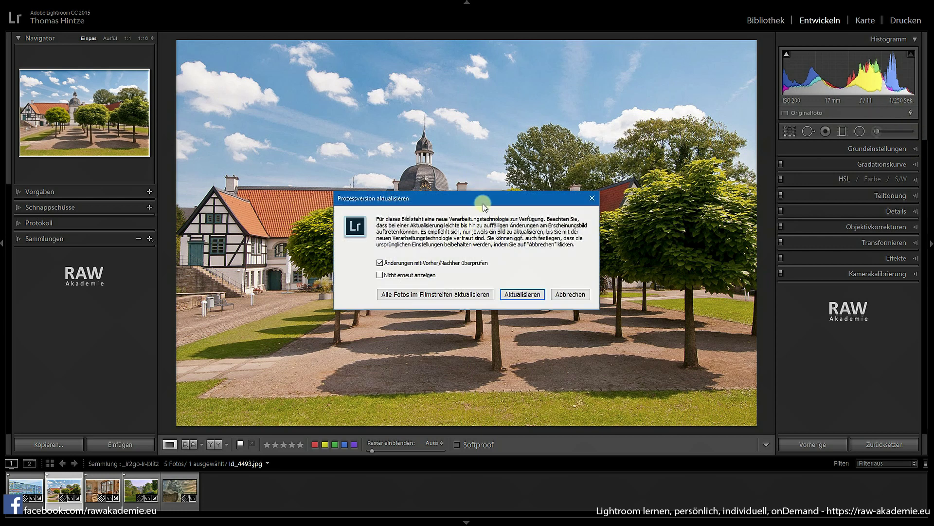
drag(483, 205, 481, 170)
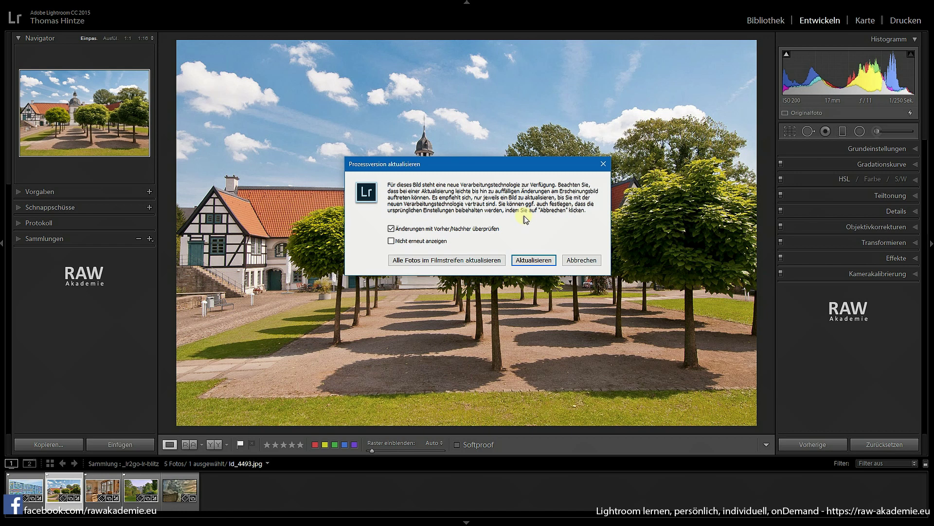
drag(513, 166, 643, 142)
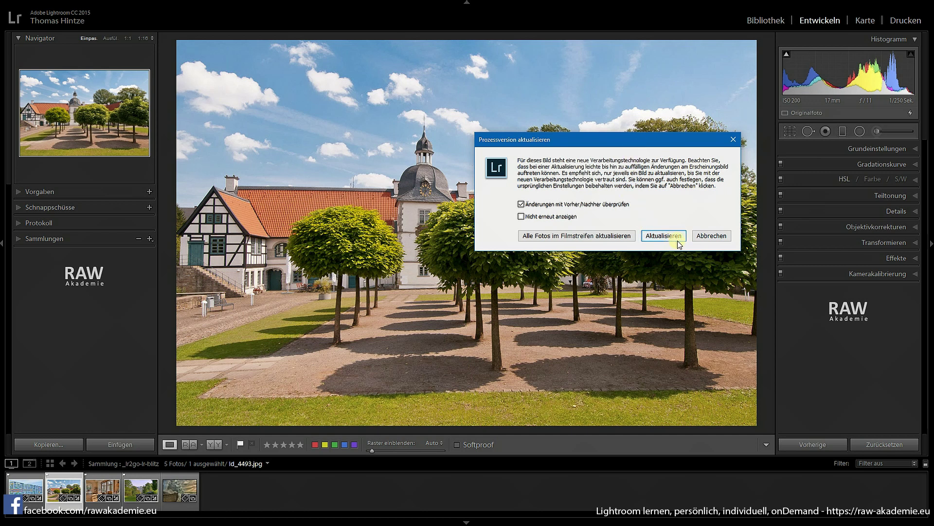
click(702, 236)
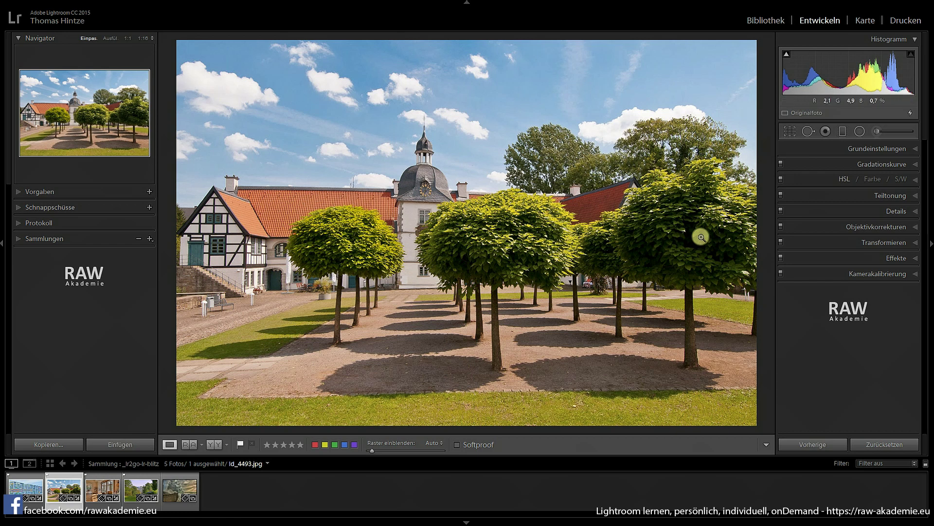
In Basic, set Recovery to 100 and Fill Light to 57, then bring up the process update prompt.
click(916, 150)
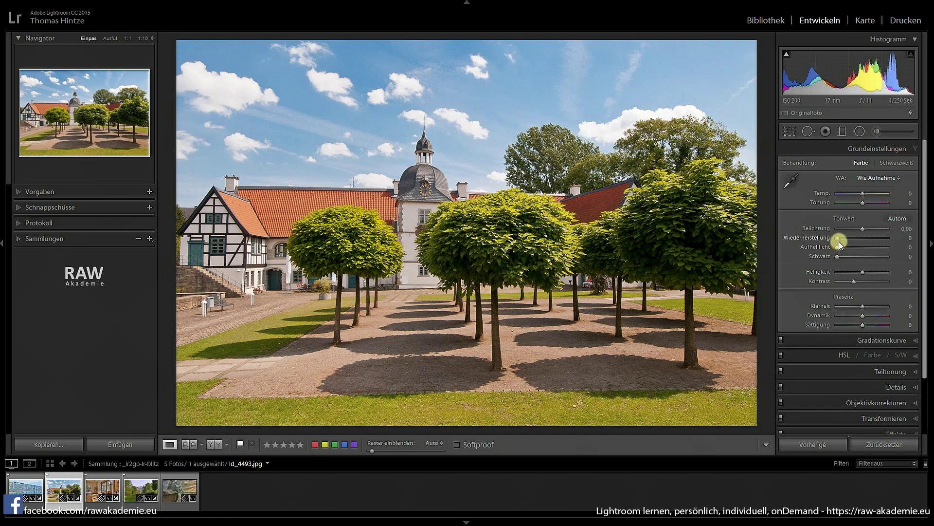
drag(838, 238, 920, 238)
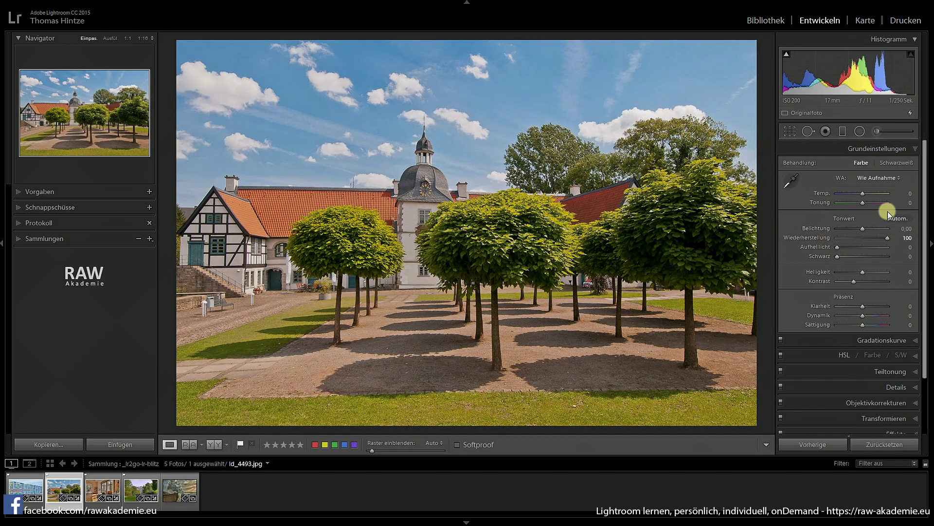
drag(837, 247, 866, 251)
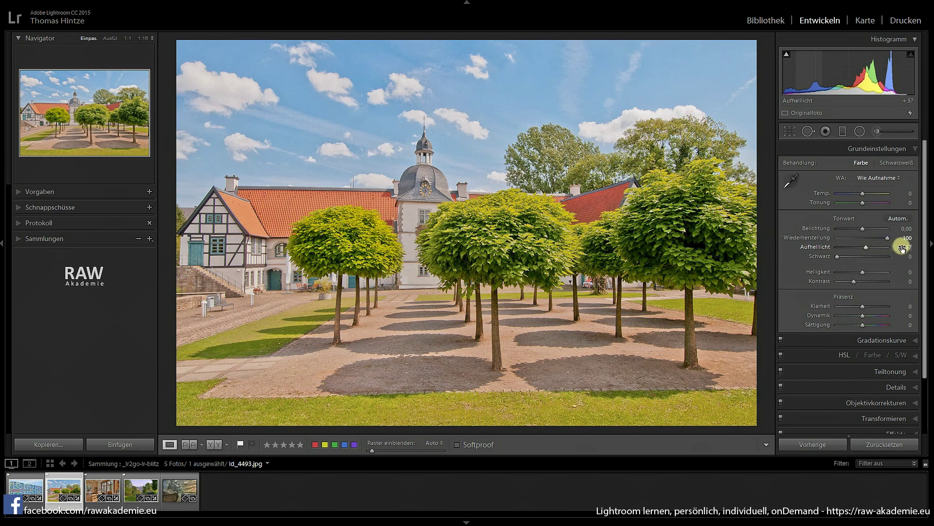
click(910, 115)
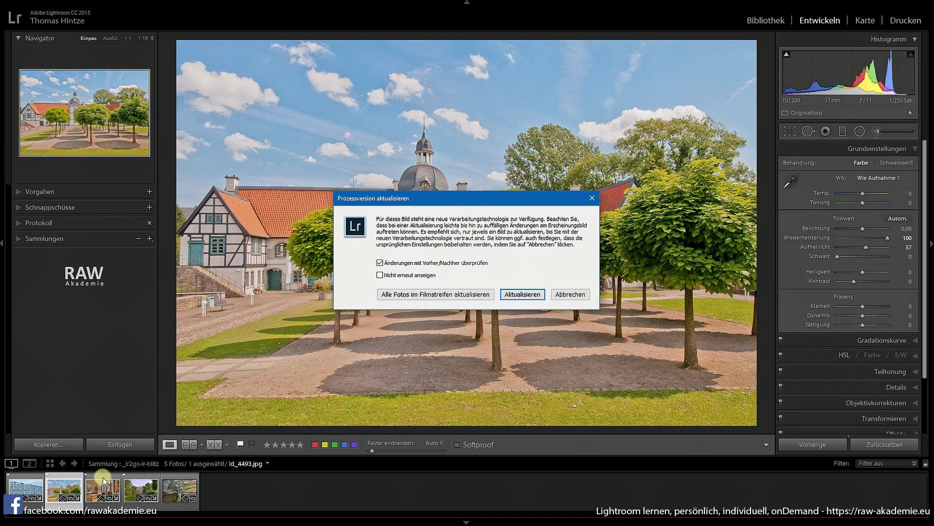
Confirm the update to Process 2012 and return to the single Loupe view.
click(509, 294)
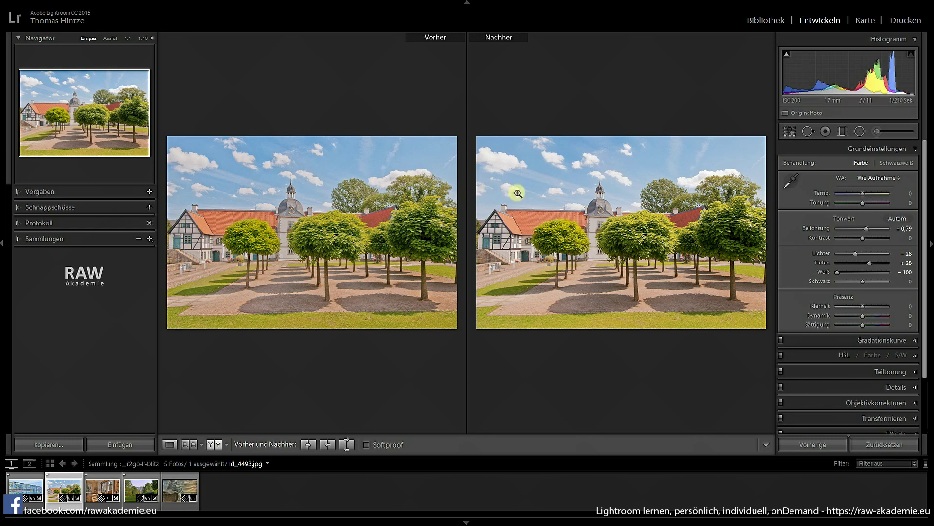
click(169, 444)
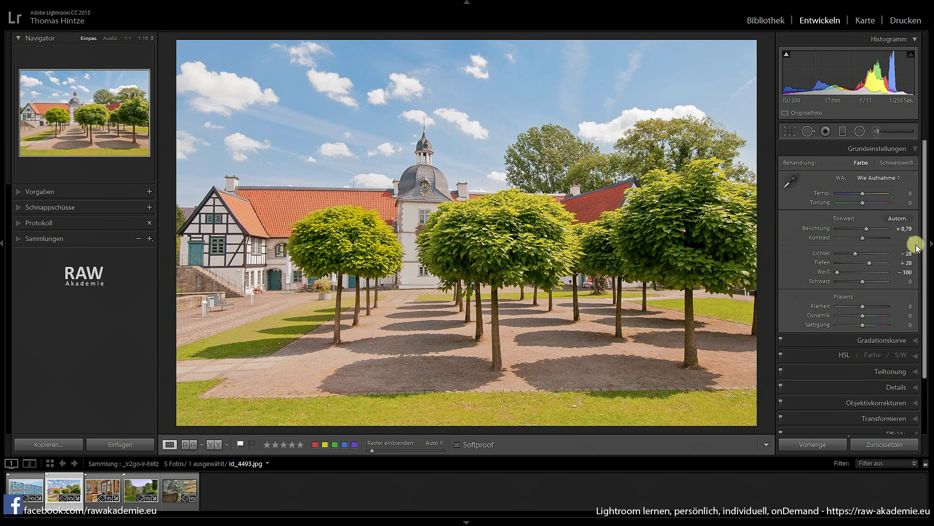
Collapse Basic and choose Process 2010 in the Camera Calibration panel.
click(916, 150)
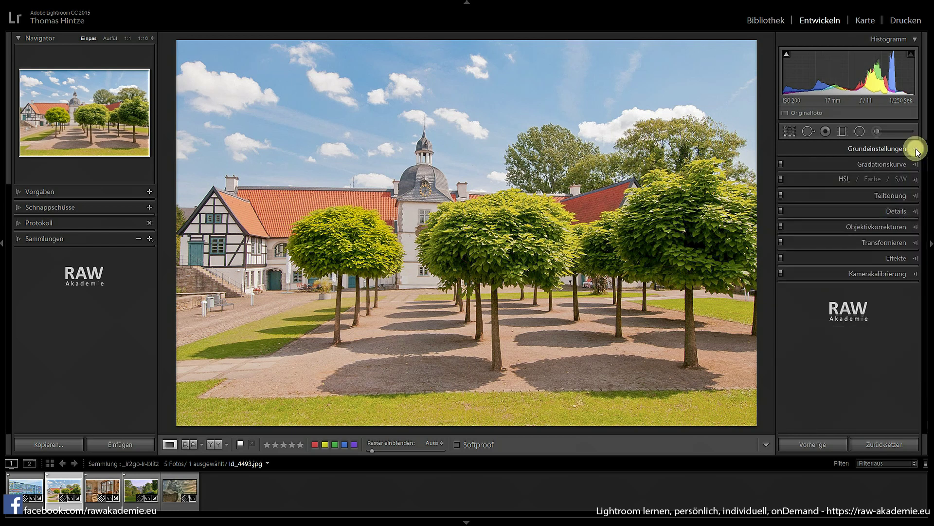
click(910, 274)
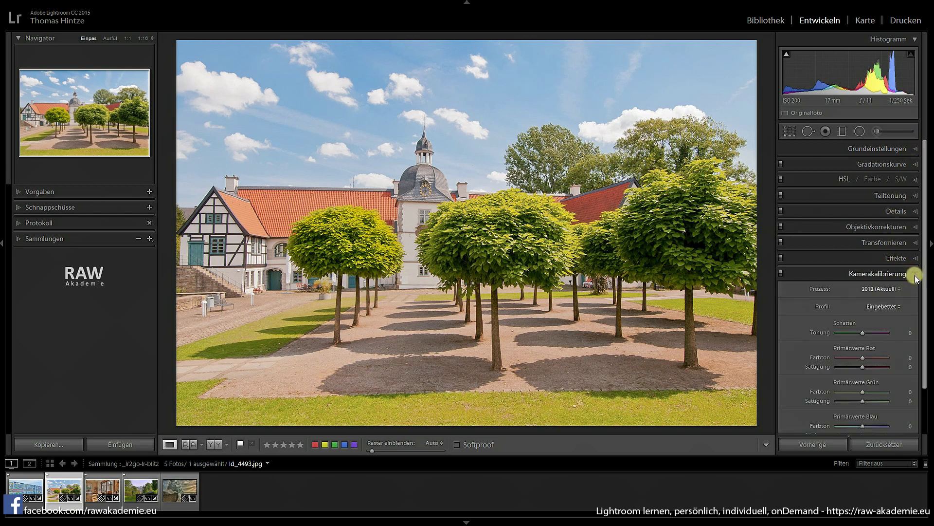
click(891, 290)
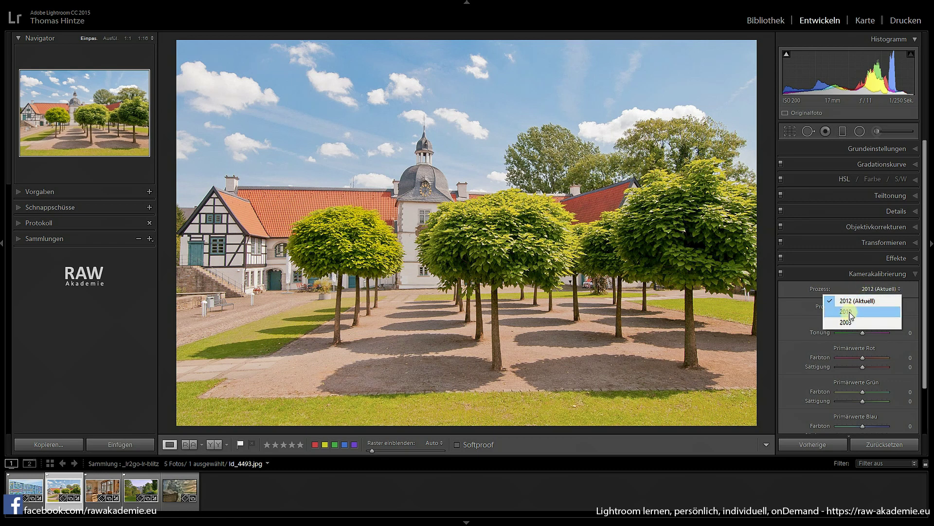
click(851, 313)
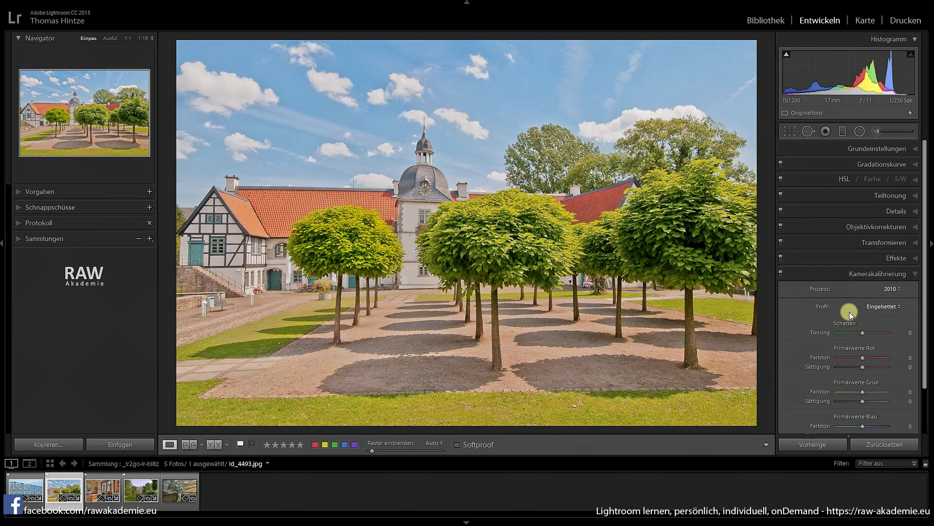
click(917, 154)
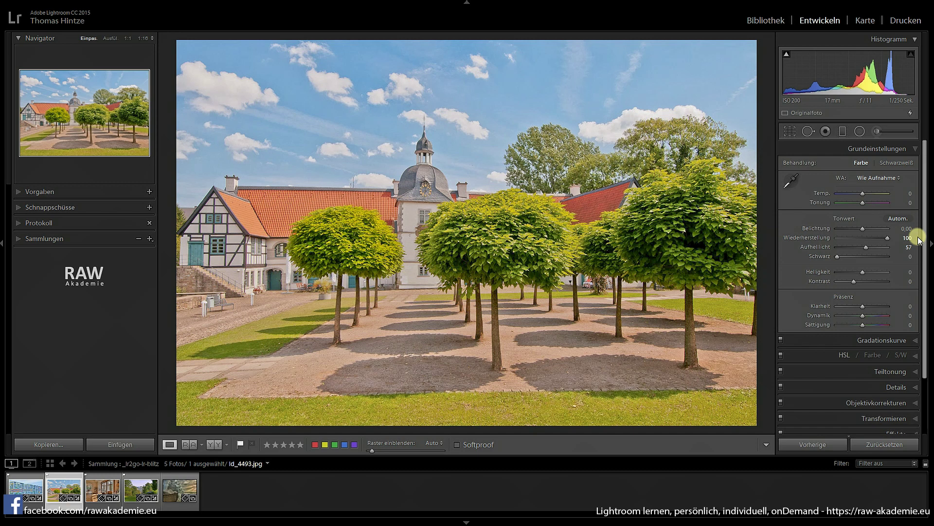
key(ctrl+1)
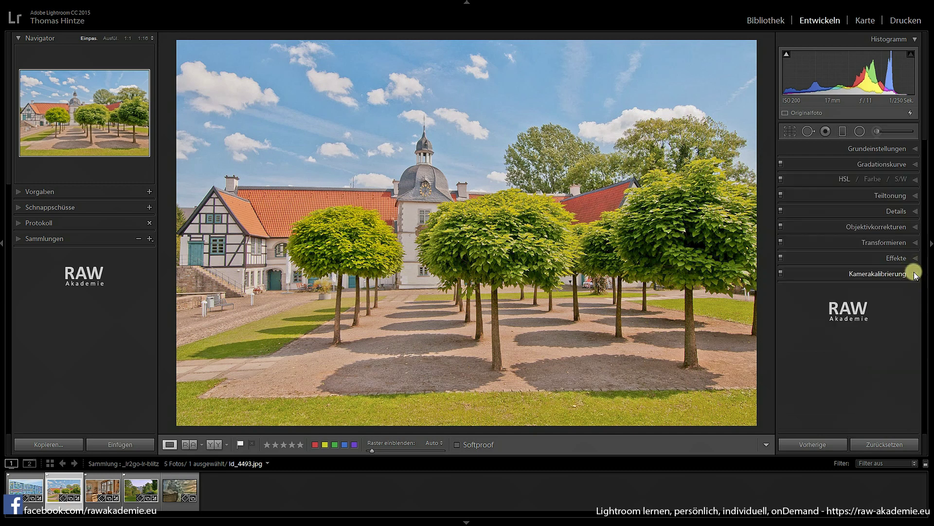